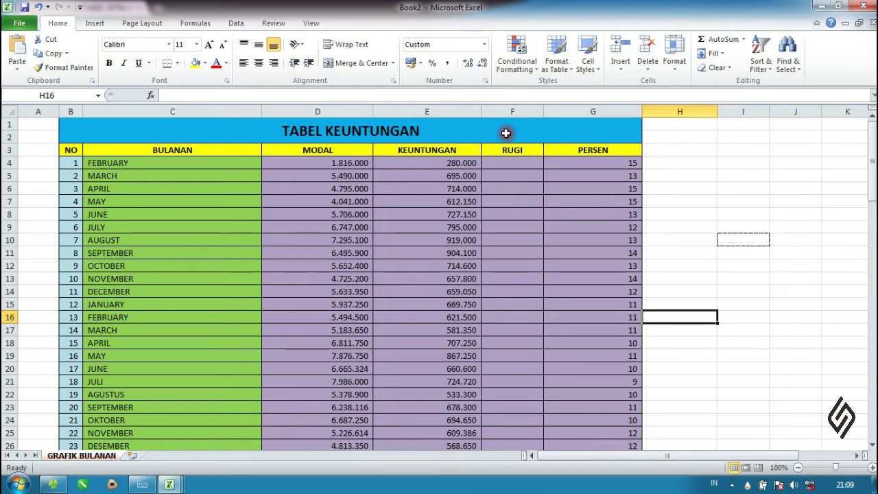
Step: Drag-select the TABEL KEUNTUNGAN table from the title cell B1 down to G99
{"action": "left_click_drag", "start_coordinate": [505, 133], "coordinate": [494, 461]}
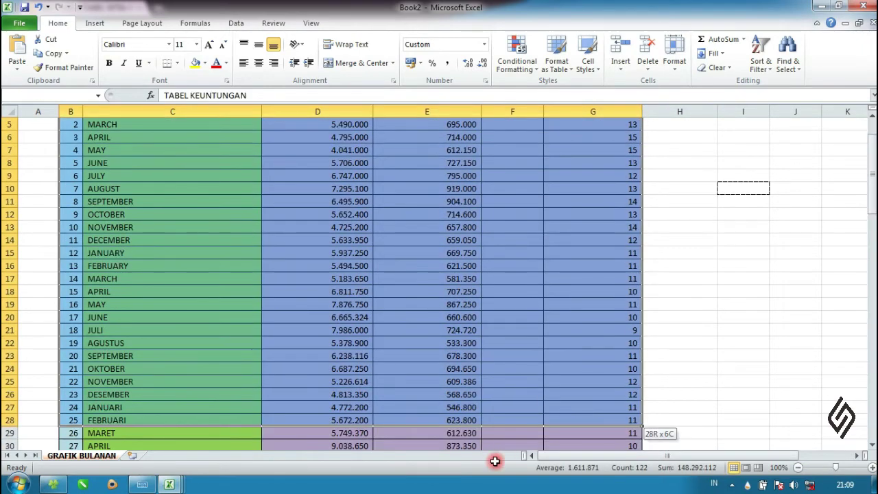
{"action": "left_click_drag", "start_coordinate": [495, 461], "coordinate": [495, 461]}
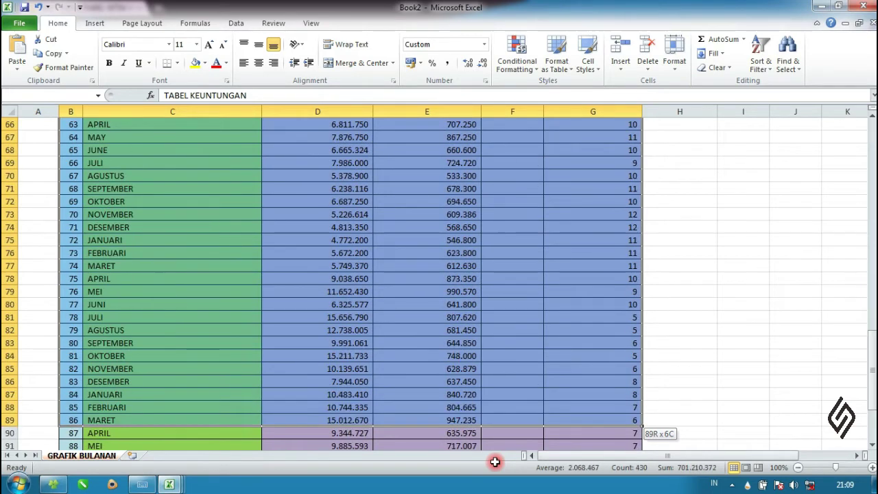
{"action": "left_click_drag", "start_coordinate": [495, 461], "coordinate": [503, 419]}
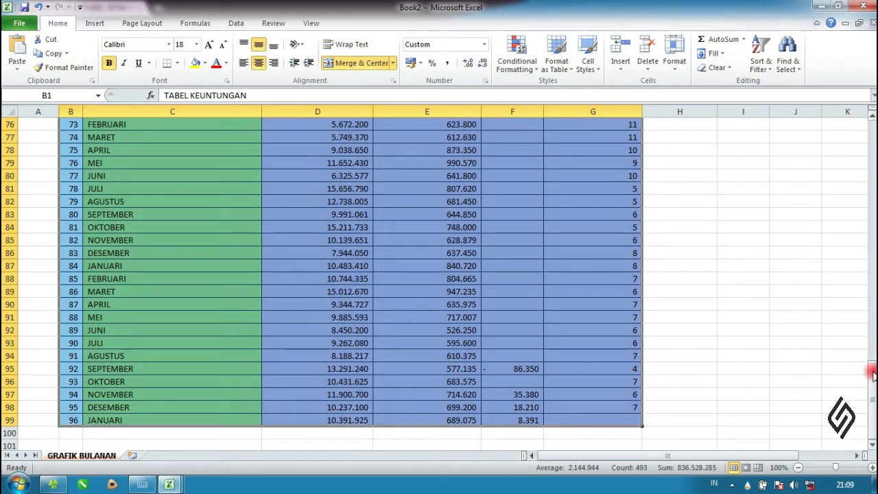
{"action": "left_click_drag", "start_coordinate": [872, 384], "coordinate": [872, 123]}
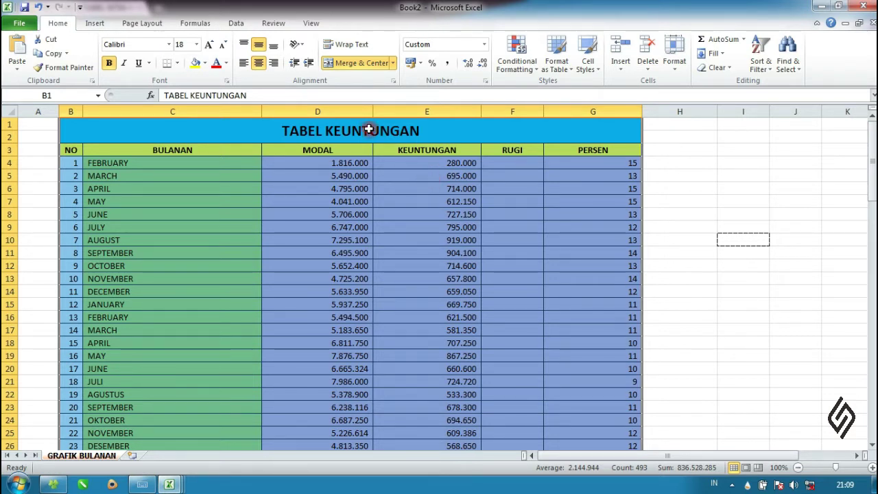
Step: Reselect the table range B1:G99, from the title down to row 99
{"action": "scroll", "coordinate": [483, 210], "scroll_direction": "down", "scroll_amount": 2}
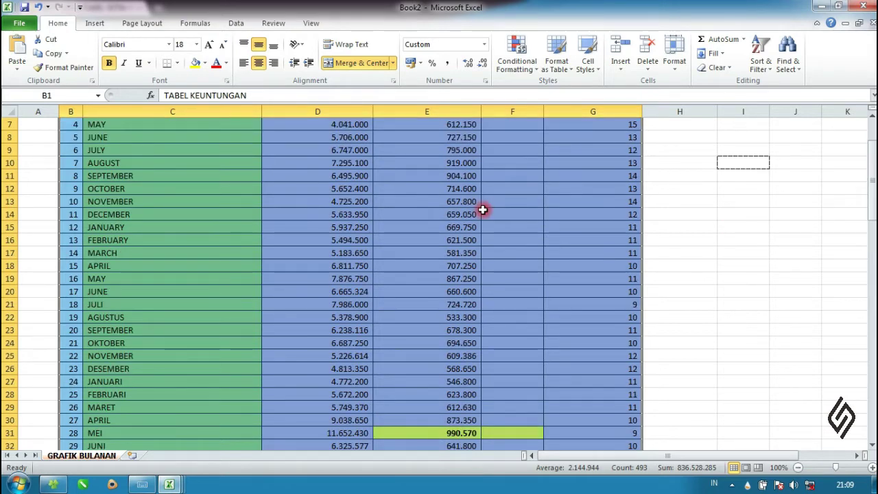
{"action": "scroll", "coordinate": [483, 210], "scroll_direction": "down", "scroll_amount": 5}
{"action": "scroll", "coordinate": [482, 210], "scroll_direction": "down", "scroll_amount": 3}
{"action": "scroll", "coordinate": [483, 210], "scroll_direction": "down", "scroll_amount": 7}
{"action": "scroll", "coordinate": [483, 210], "scroll_direction": "down", "scroll_amount": 2}
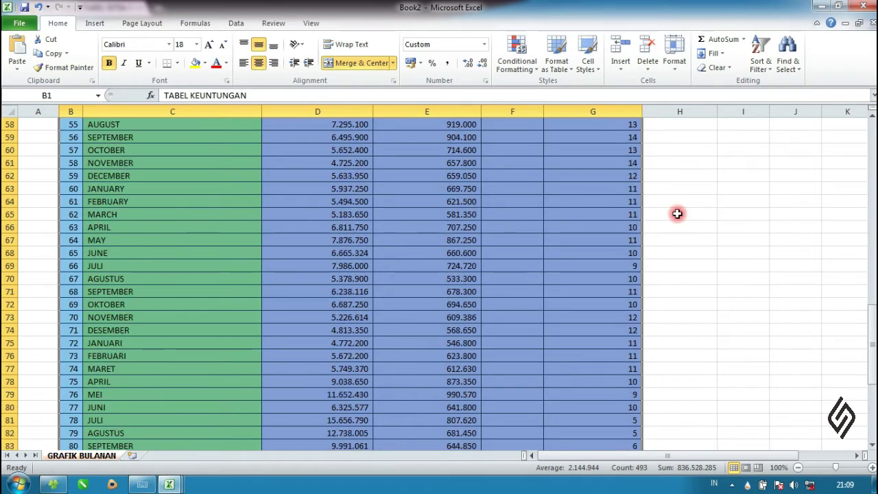
{"action": "left_click_drag", "start_coordinate": [869, 337], "coordinate": [873, 138]}
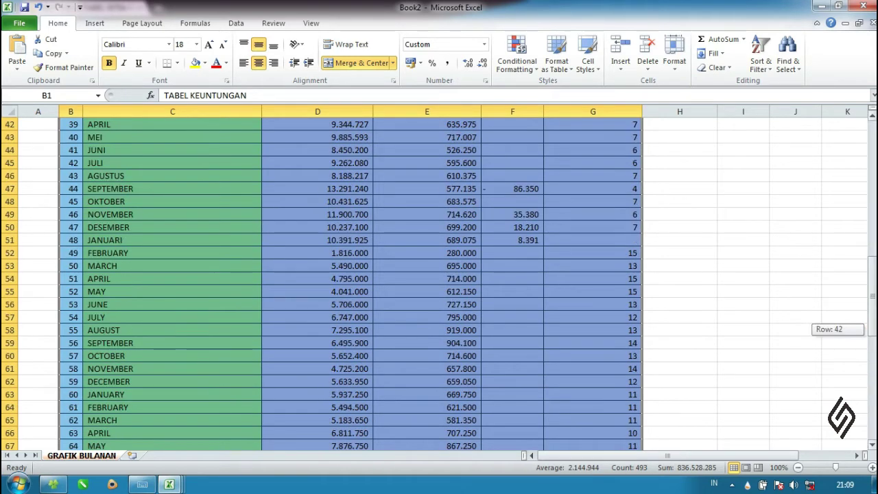
{"action": "left_click", "coordinate": [790, 186]}
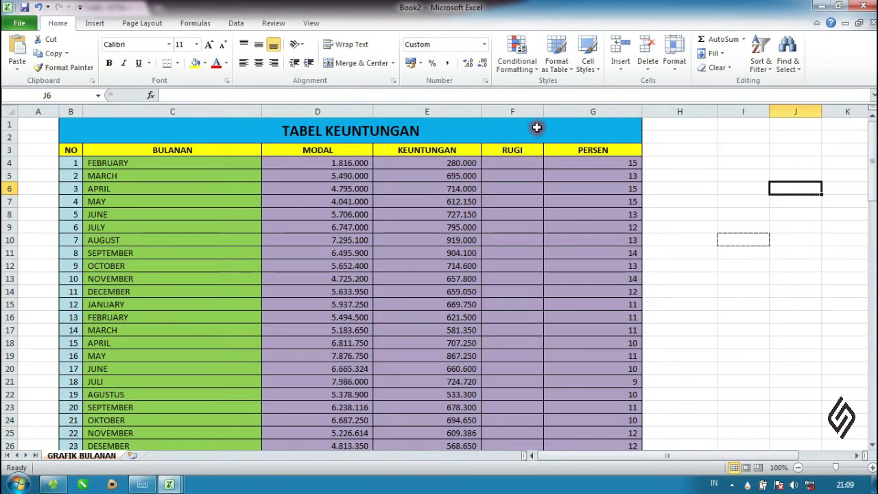
{"action": "left_click_drag", "start_coordinate": [536, 128], "coordinate": [414, 476]}
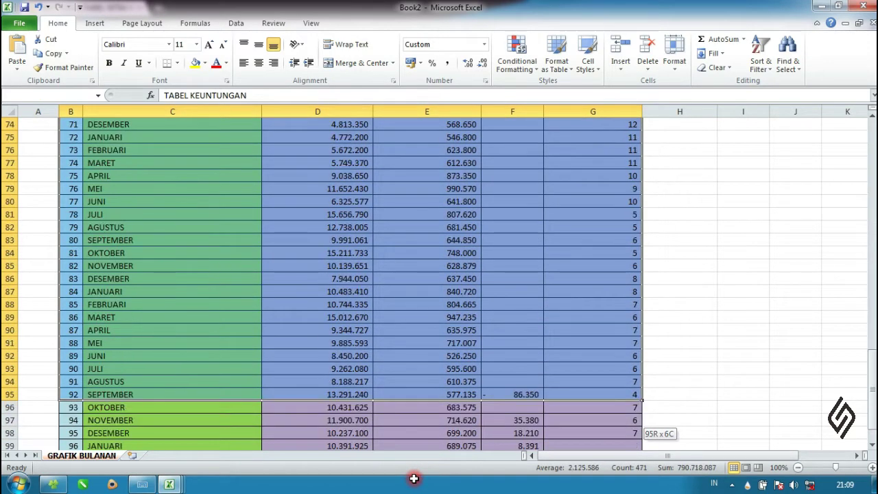
{"action": "left_click_drag", "start_coordinate": [414, 477], "coordinate": [410, 421]}
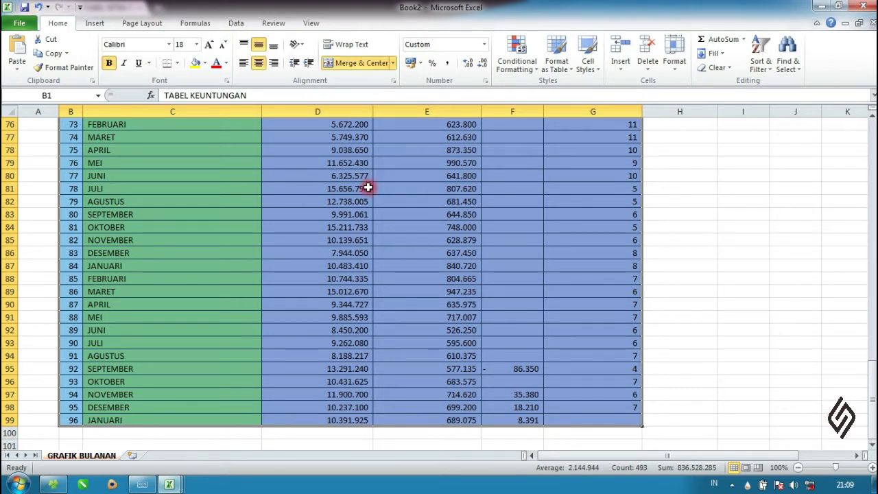
Step: Set the selected range as the print area from Page Layout > Print Area
{"action": "left_click", "coordinate": [147, 24]}
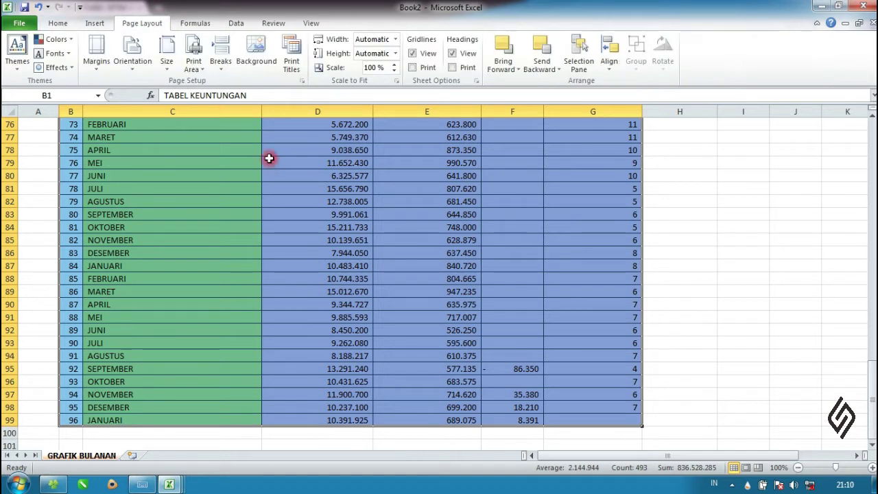
{"action": "left_click", "coordinate": [198, 70]}
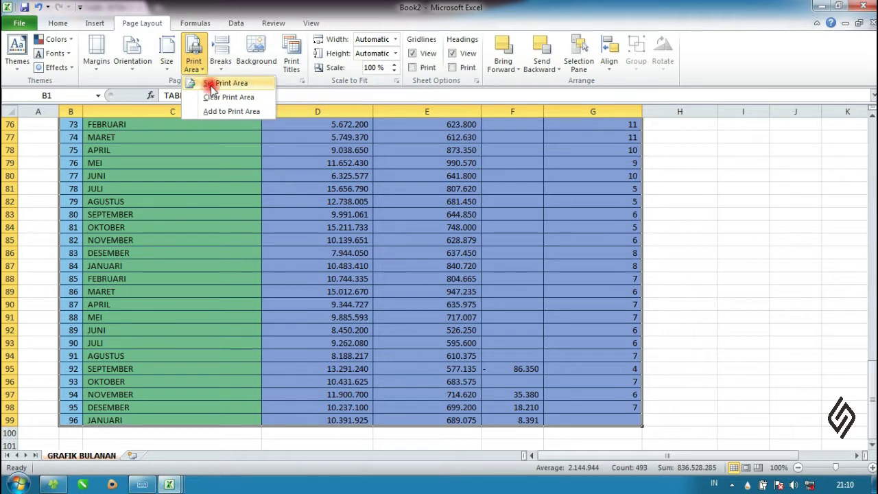
{"action": "left_click", "coordinate": [212, 83]}
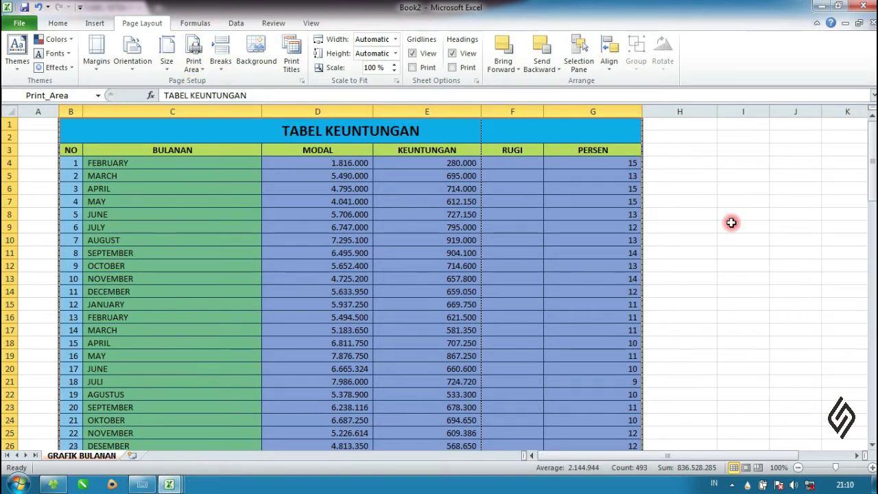
Step: Open File > Print and page through preview pages 1–4, ending back on page 3
{"action": "left_click", "coordinate": [20, 22]}
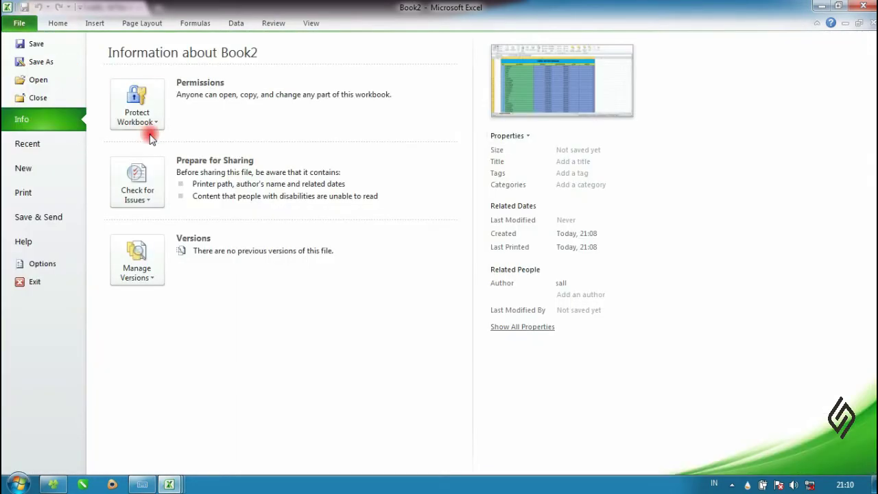
{"action": "left_click", "coordinate": [28, 192]}
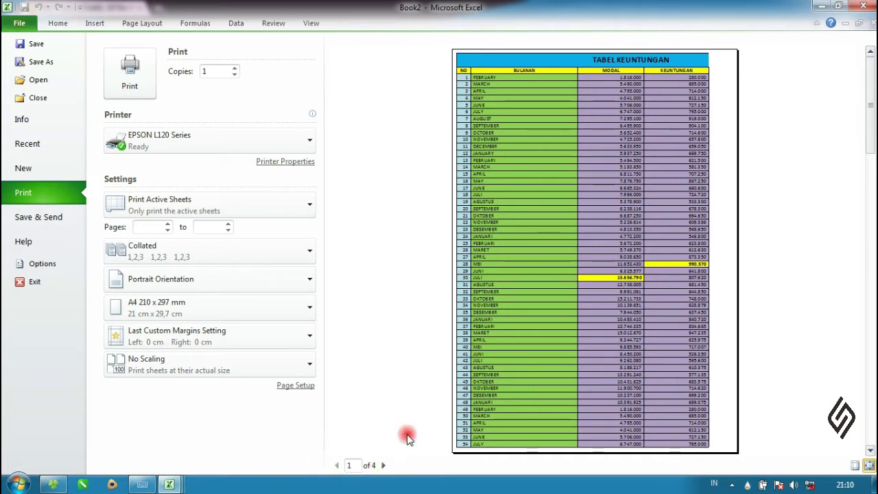
{"action": "left_click", "coordinate": [388, 466]}
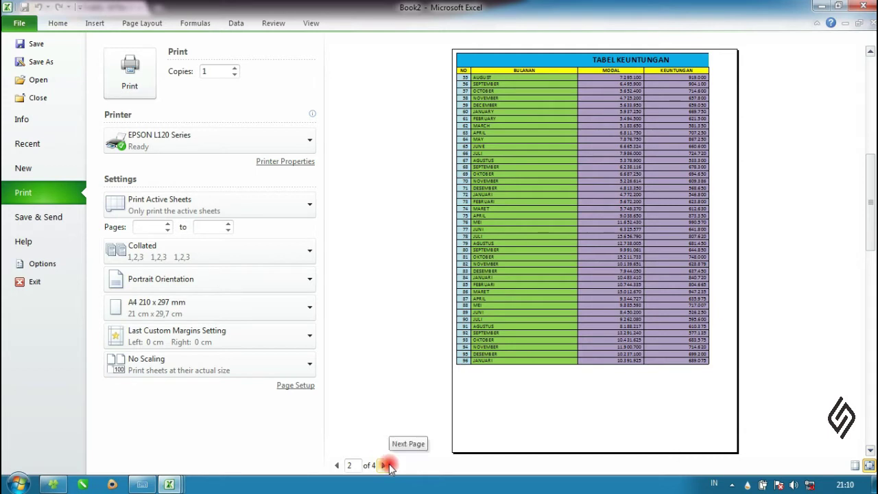
{"action": "left_click", "coordinate": [388, 465]}
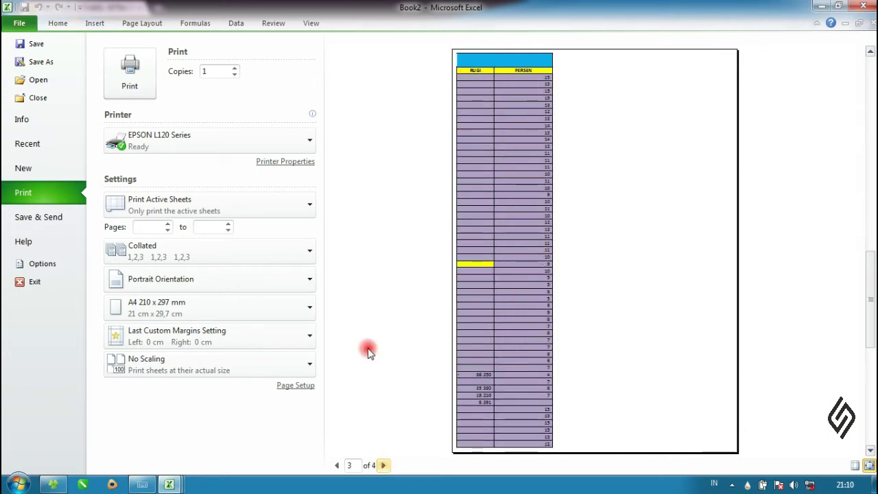
{"action": "left_click", "coordinate": [383, 464]}
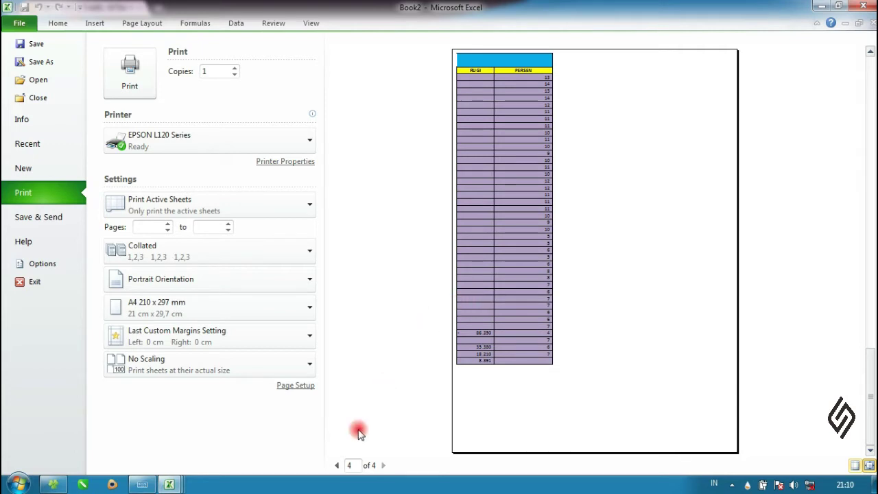
{"action": "left_click", "coordinate": [336, 465]}
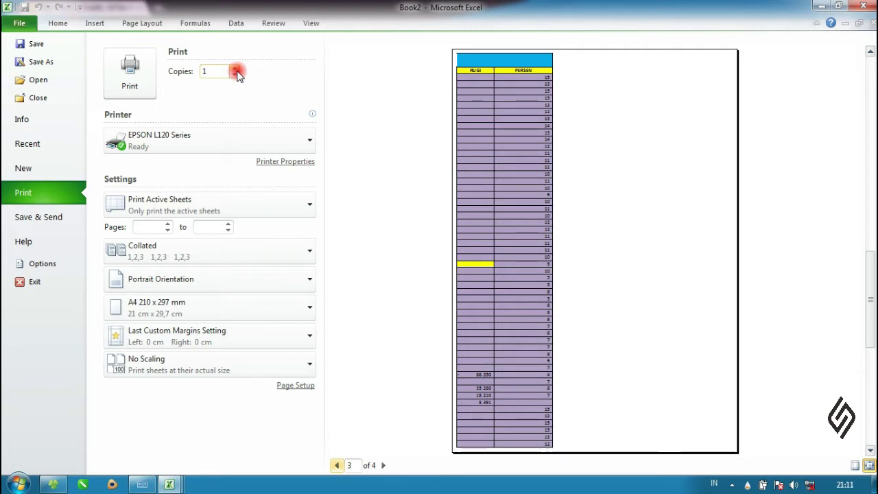
Step: Raise the copies to 2 and keep EPSON L120 Series as the printer
{"action": "left_click", "coordinate": [235, 69]}
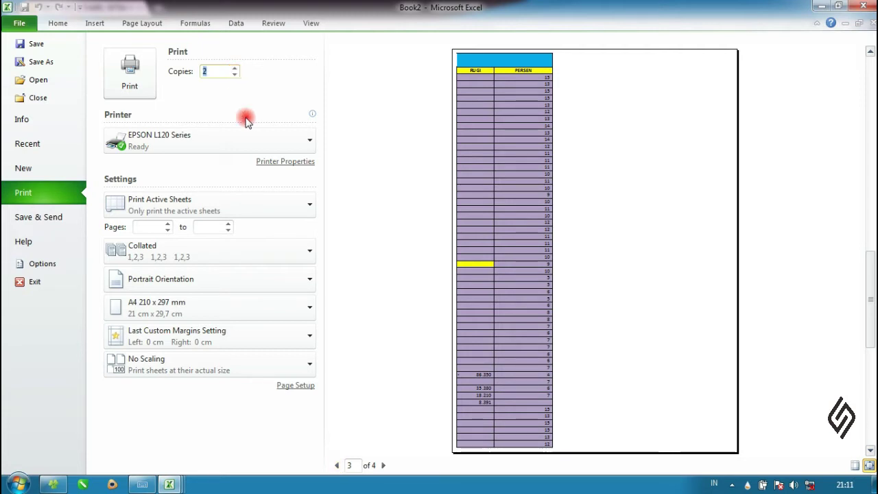
{"action": "mouse_move", "coordinate": [247, 120]}
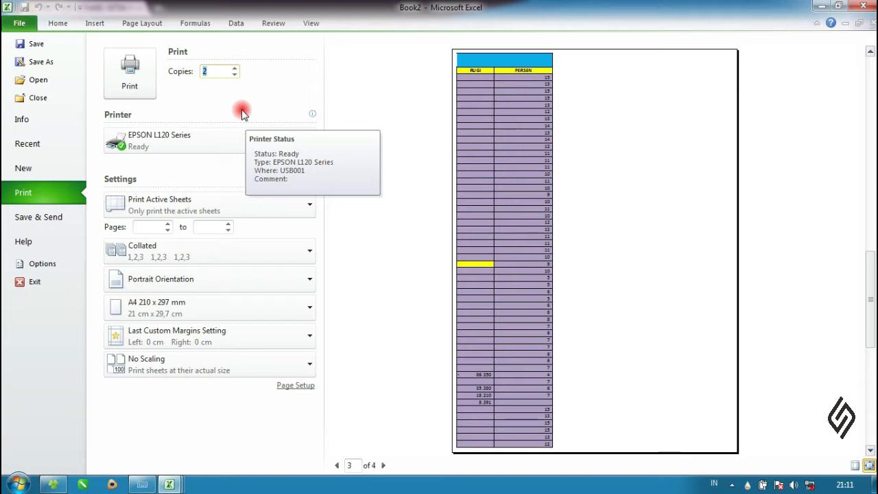
{"action": "left_click", "coordinate": [190, 142]}
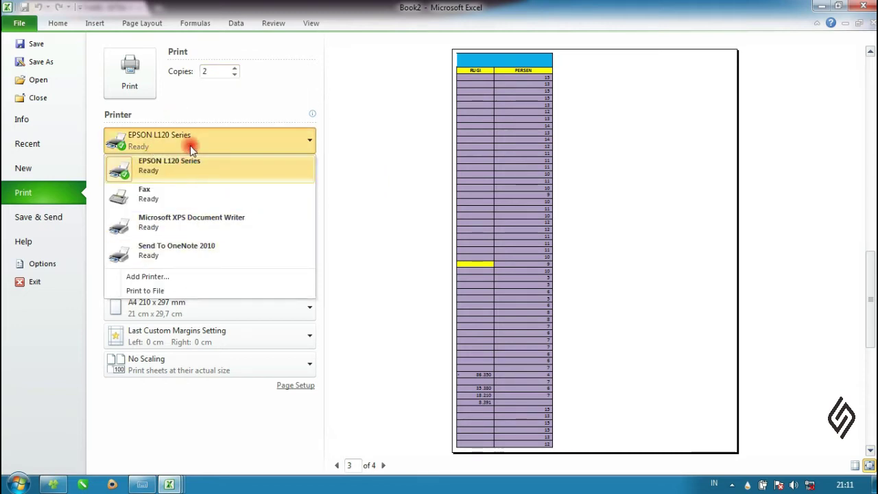
{"action": "left_click", "coordinate": [190, 145]}
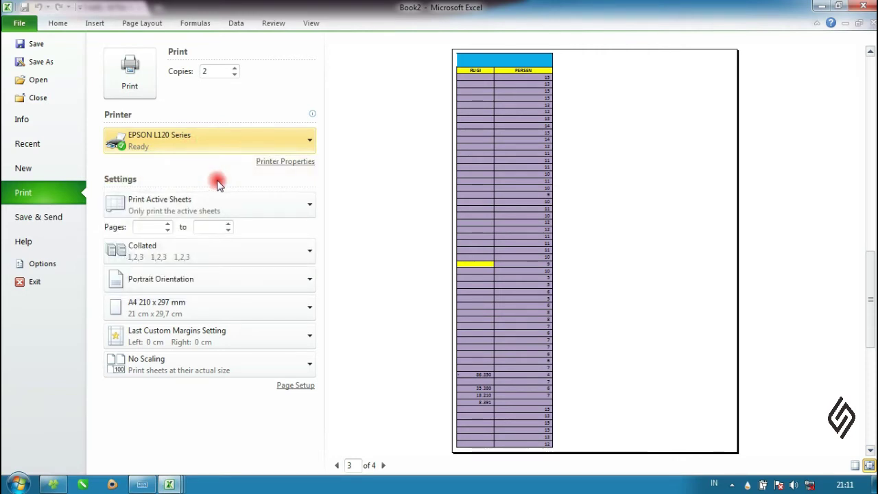
{"action": "left_click", "coordinate": [221, 281]}
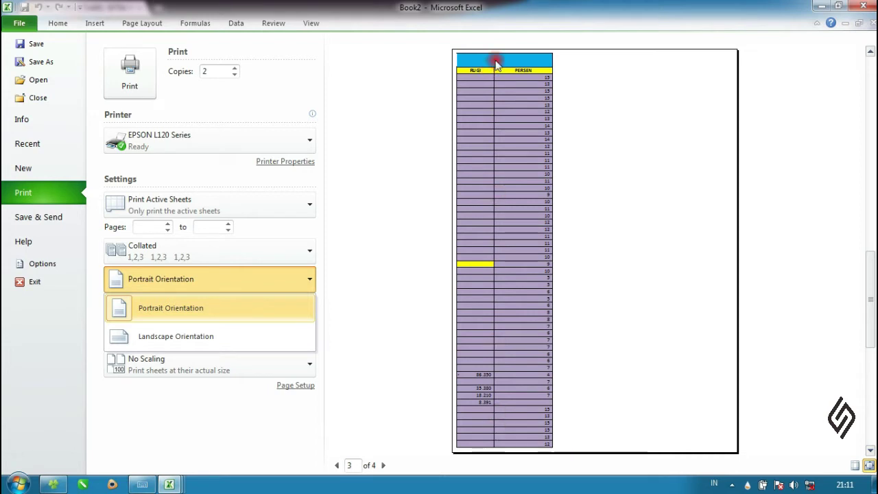
Step: Set landscape orientation, keep A4 paper, and apply Fit Sheet on One Page scaling
{"action": "left_click", "coordinate": [190, 345]}
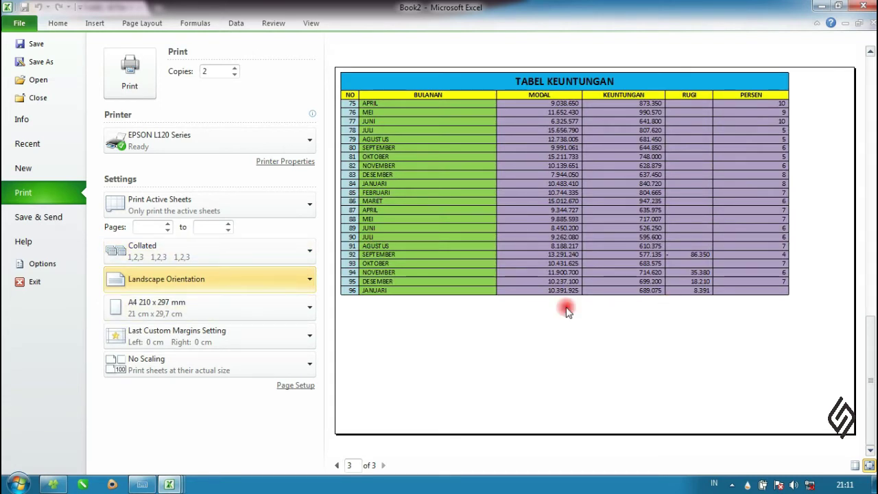
{"action": "left_click", "coordinate": [163, 311]}
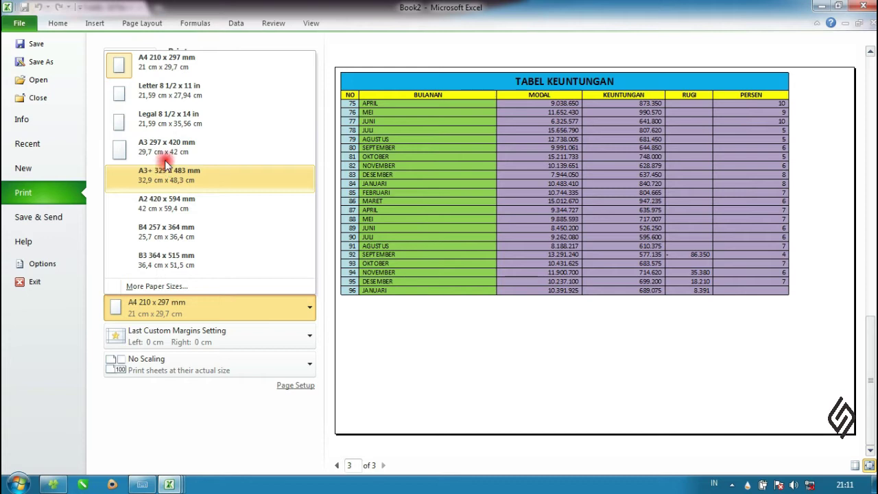
{"action": "left_click", "coordinate": [137, 61]}
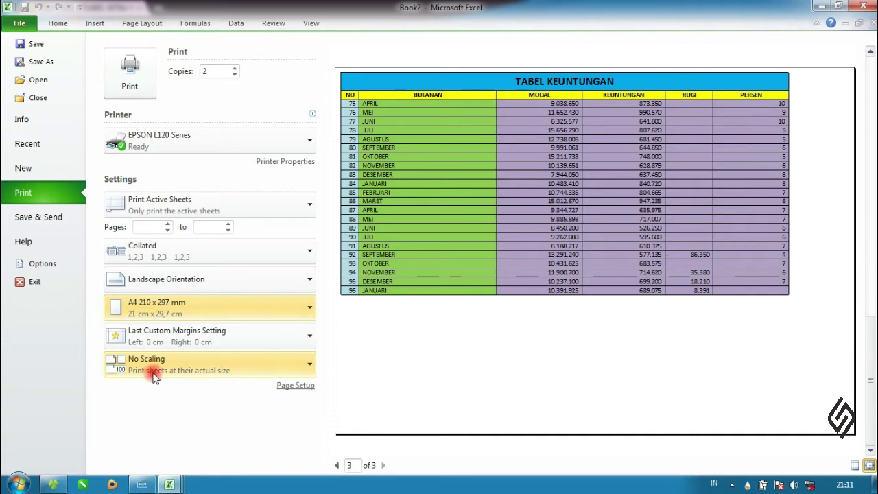
{"action": "left_click", "coordinate": [226, 371]}
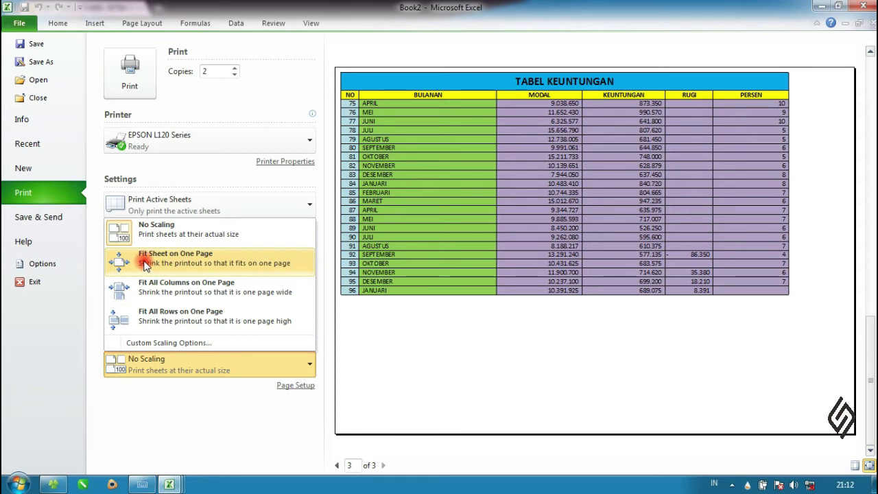
{"action": "left_click", "coordinate": [211, 254]}
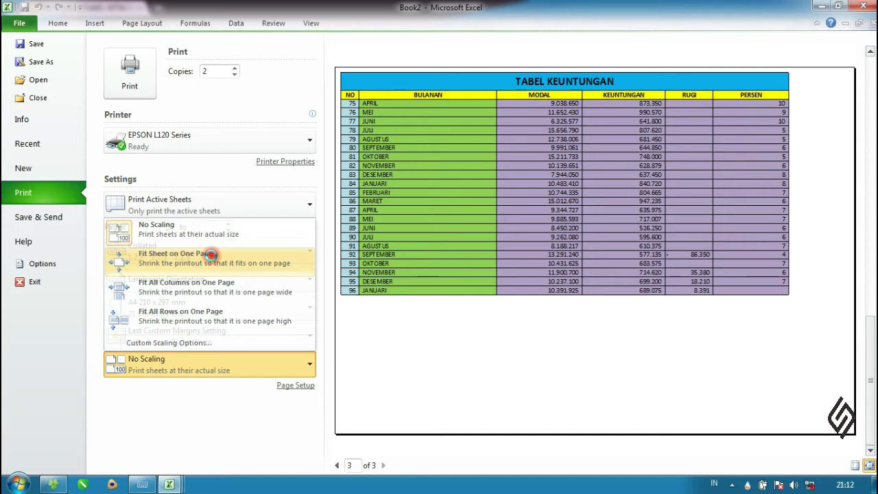
{"action": "left_click", "coordinate": [210, 254]}
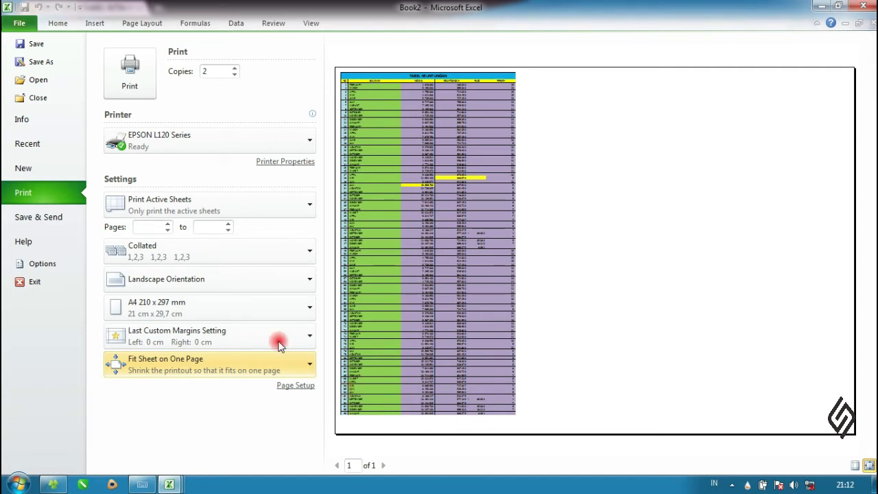
Step: Change the orientation to Portrait while keeping the sheet fitted on one page
{"action": "left_click", "coordinate": [221, 279]}
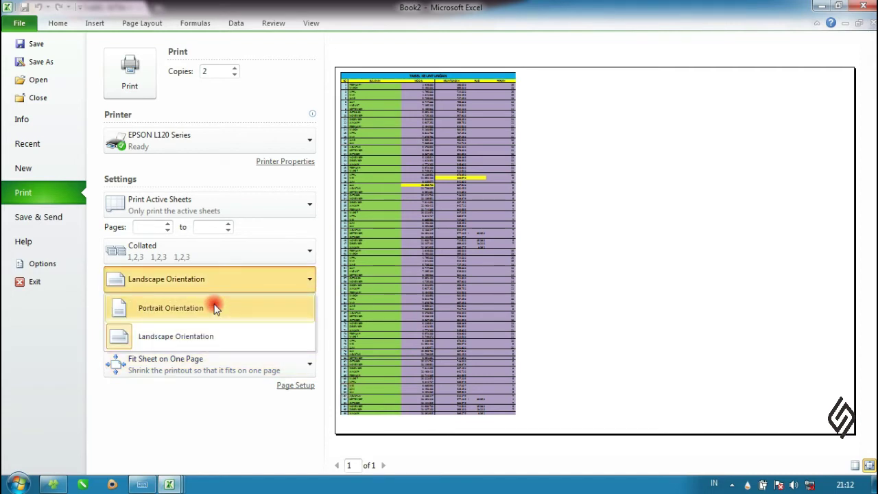
{"action": "left_click", "coordinate": [214, 308]}
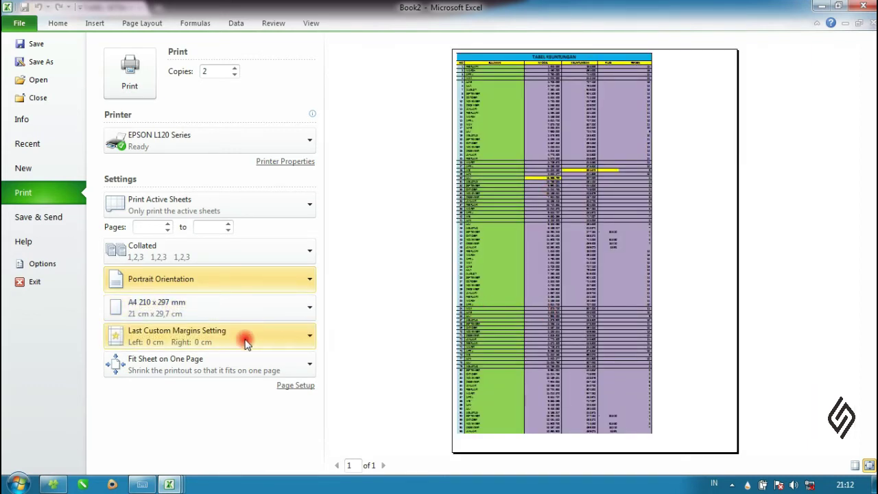
{"action": "left_click", "coordinate": [201, 369]}
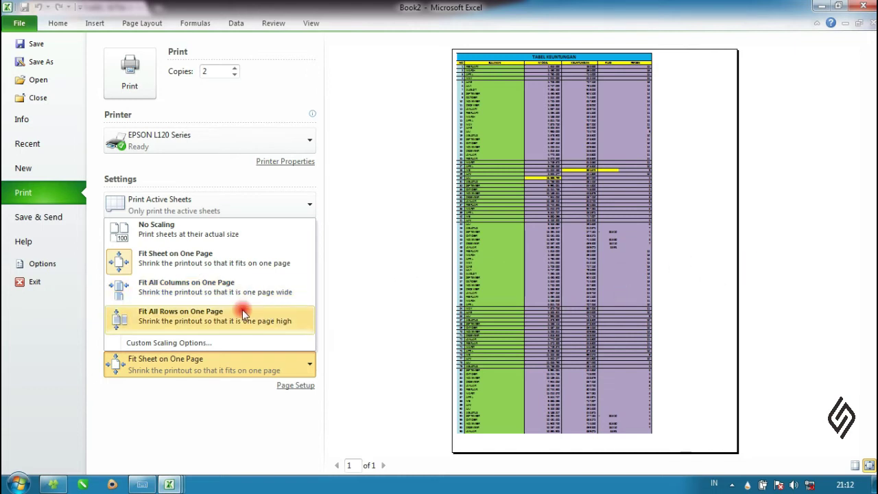
{"action": "left_click", "coordinate": [219, 292]}
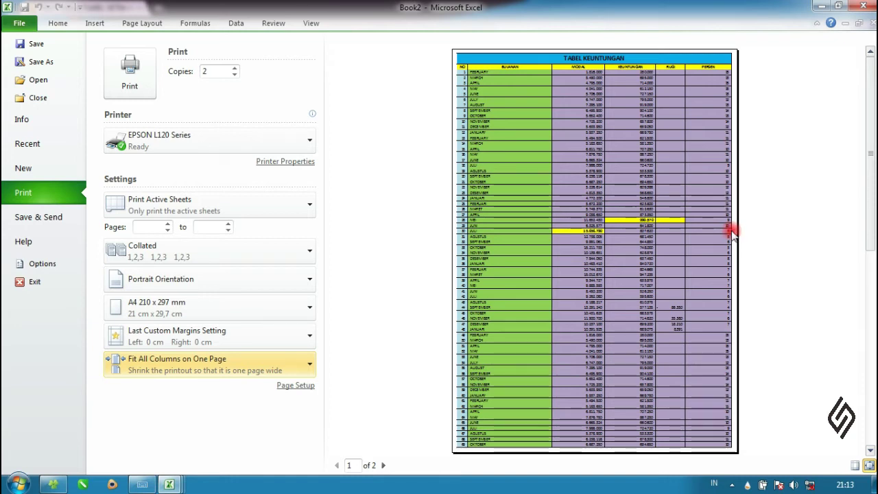
{"action": "left_click", "coordinate": [201, 358]}
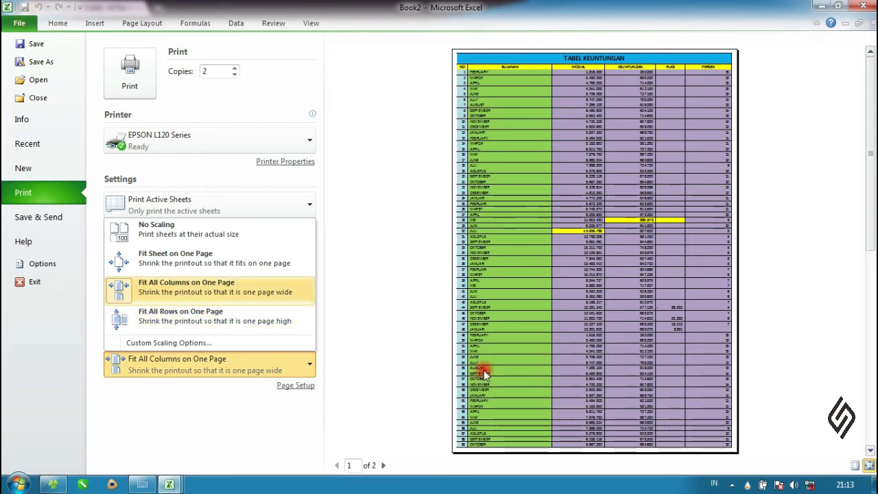
{"action": "left_click", "coordinate": [211, 327]}
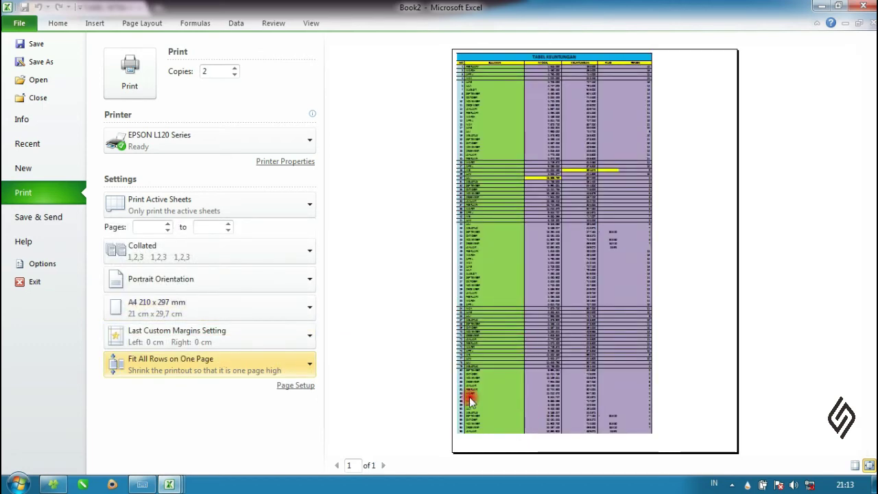
{"action": "left_click", "coordinate": [219, 363]}
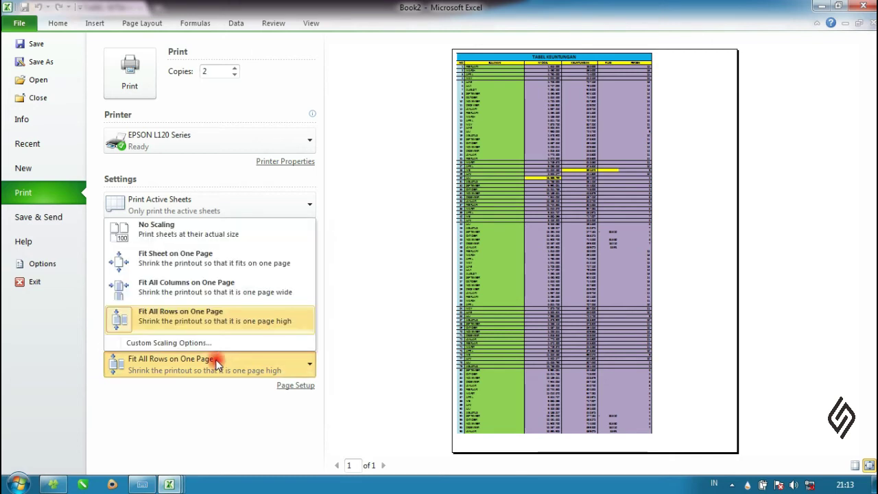
{"action": "left_click", "coordinate": [166, 255]}
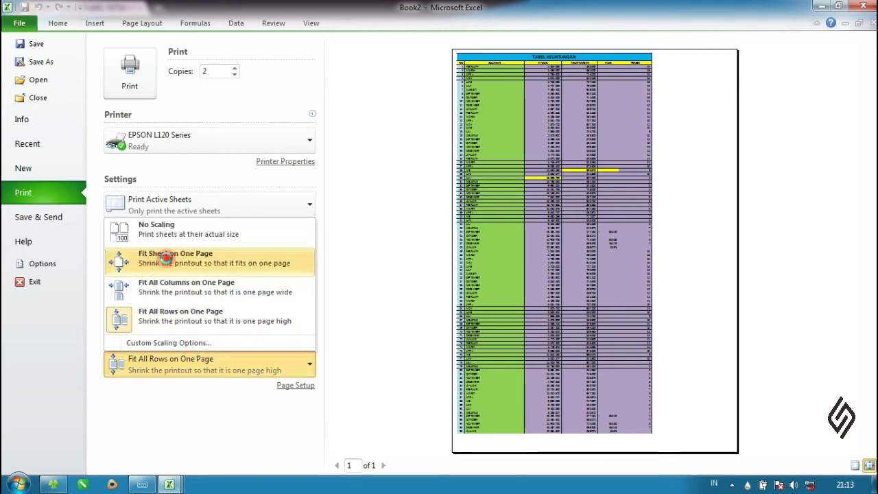
{"action": "left_click", "coordinate": [166, 256]}
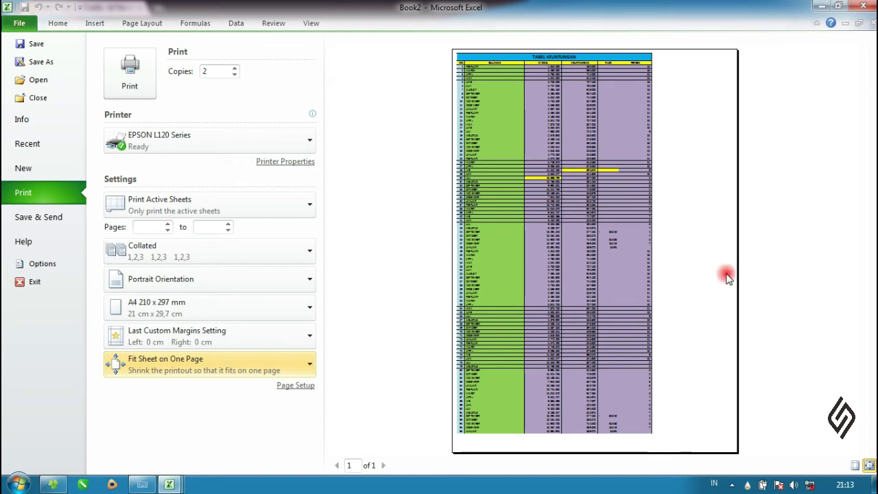
Step: In Page Setup's Margins tab, tick both Horizontally and Vertically centering and confirm
{"action": "left_click", "coordinate": [293, 386]}
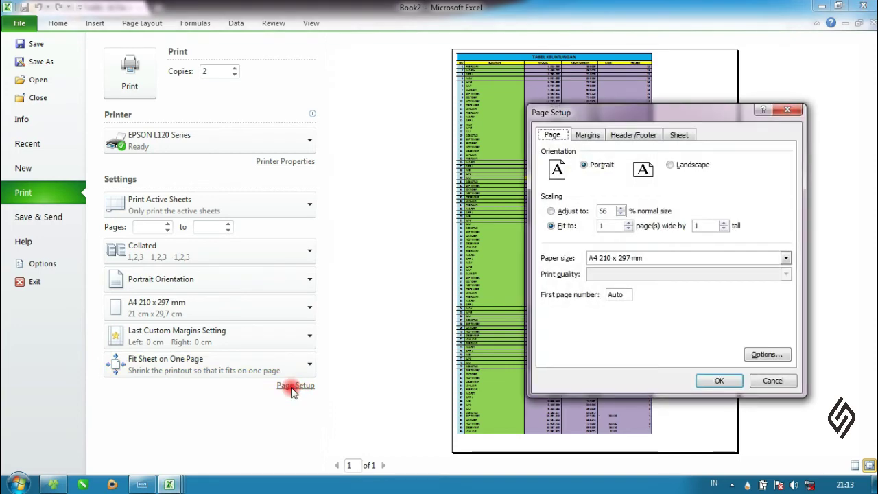
{"action": "left_click_drag", "start_coordinate": [716, 109], "coordinate": [308, 81]}
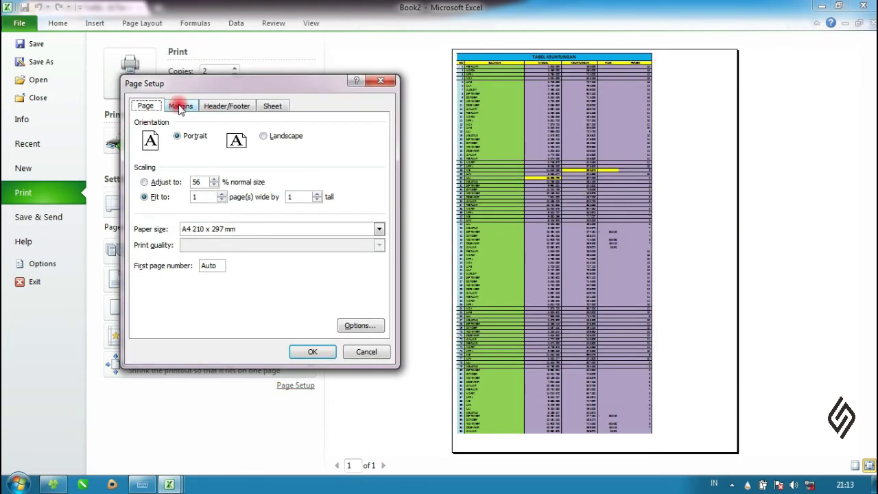
{"action": "left_click", "coordinate": [180, 107]}
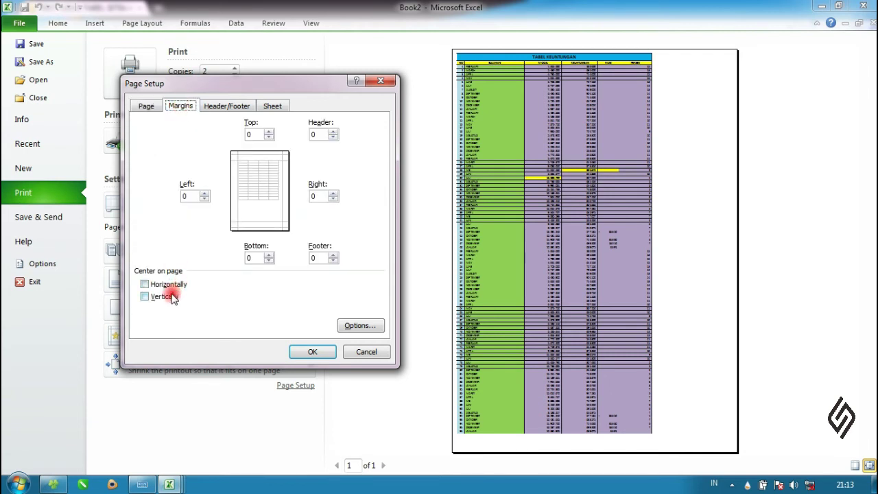
{"action": "left_click", "coordinate": [146, 297]}
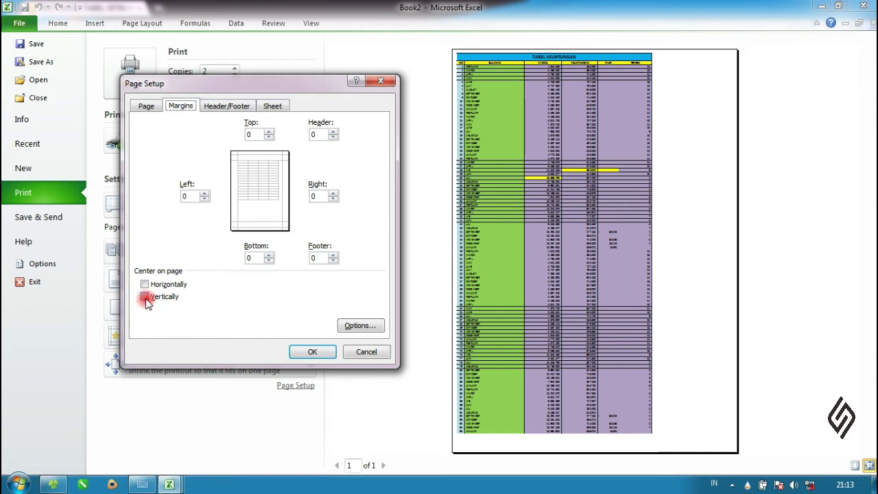
{"action": "left_click", "coordinate": [144, 285]}
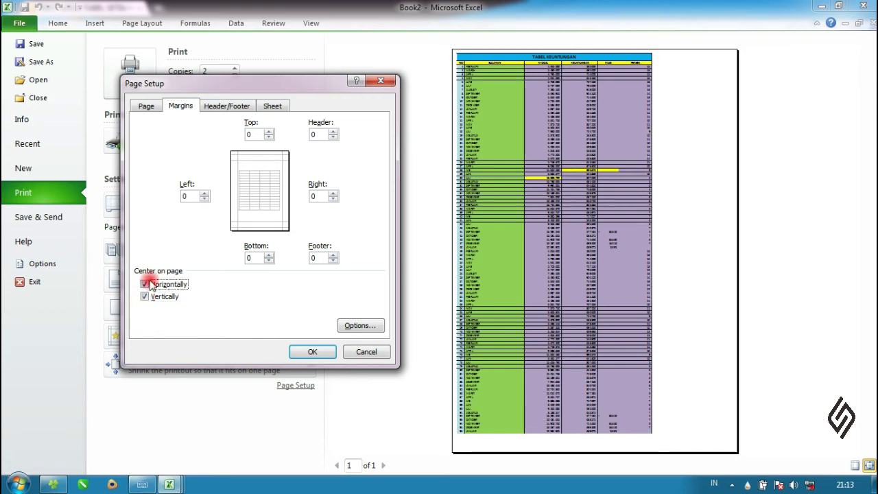
{"action": "left_click", "coordinate": [315, 350]}
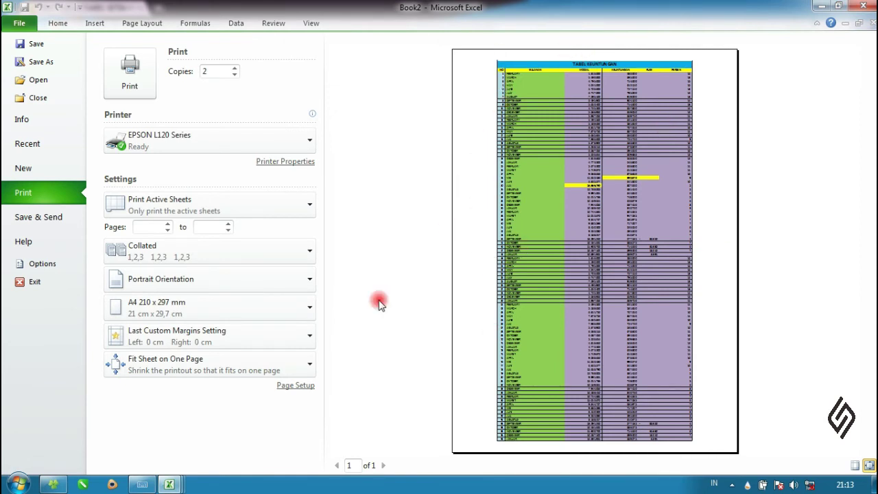
Step: Untick Vertically under Center on page in Page Setup, keeping Horizontally on
{"action": "left_click", "coordinate": [296, 384]}
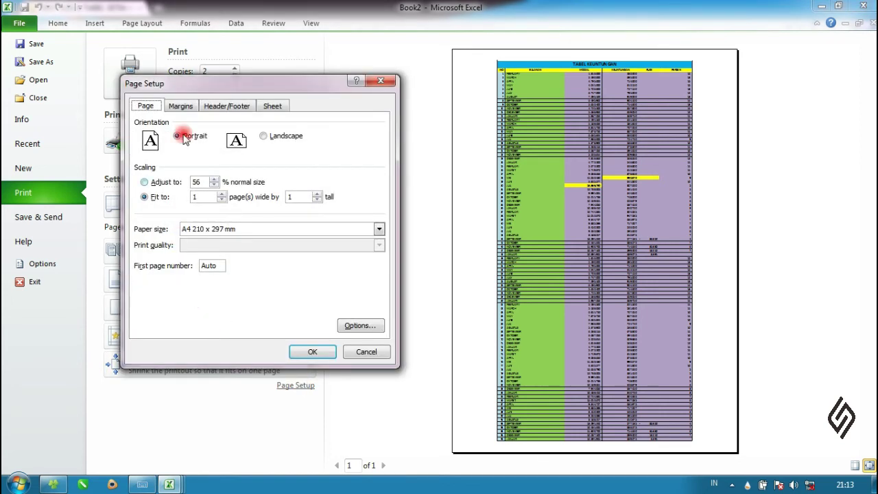
{"action": "left_click", "coordinate": [181, 106]}
{"action": "left_click", "coordinate": [152, 284]}
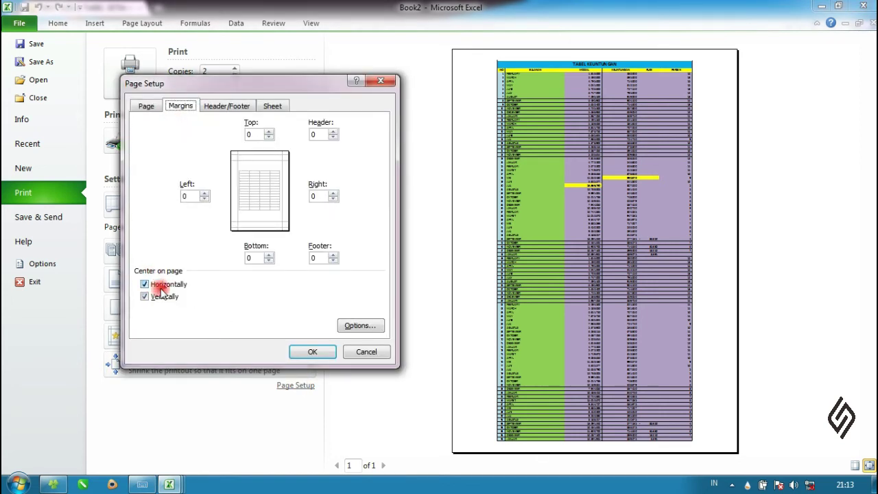
{"action": "left_click", "coordinate": [163, 296]}
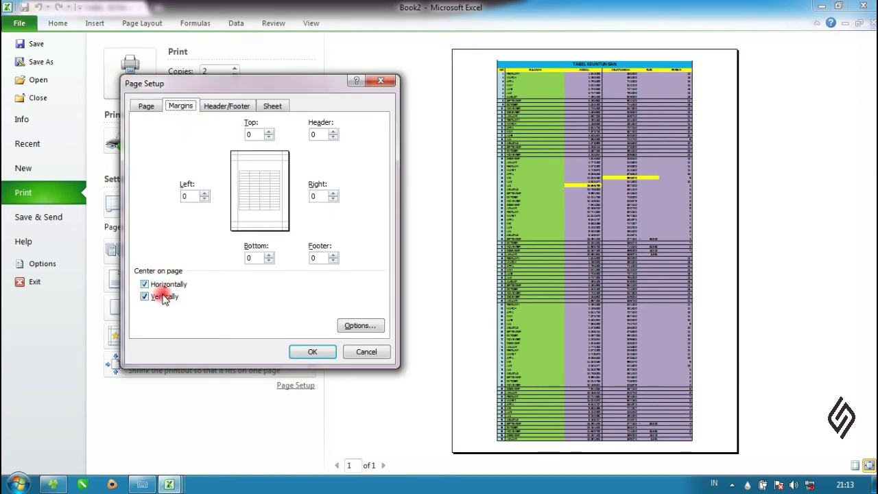
{"action": "left_click", "coordinate": [312, 351]}
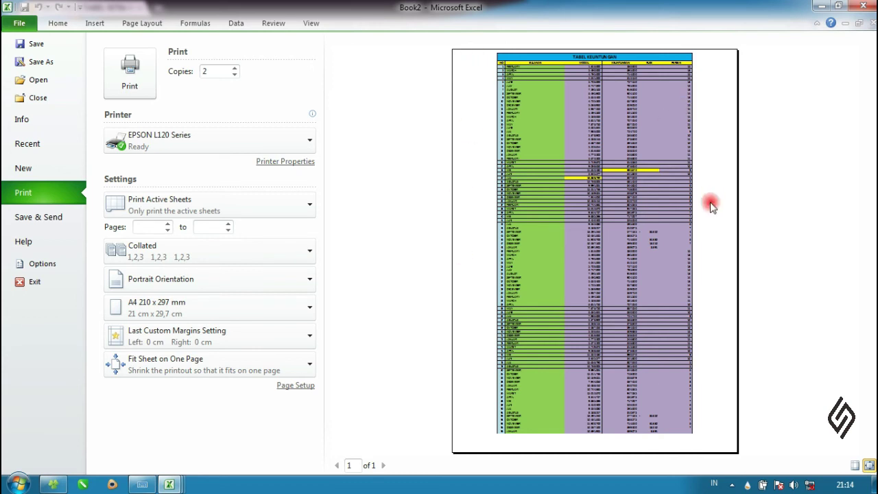
Step: Re-tick Vertically in Page Setup's Margins tab so the table is centered both ways
{"action": "left_click", "coordinate": [304, 384]}
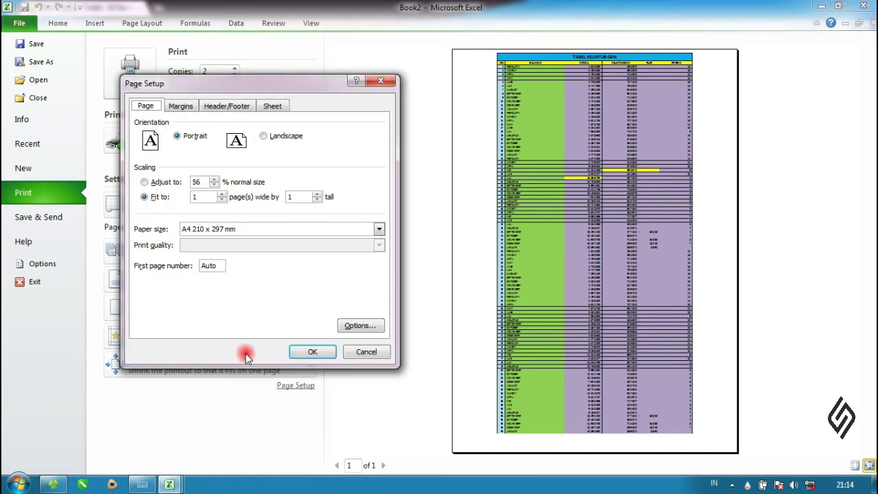
{"action": "left_click", "coordinate": [180, 105]}
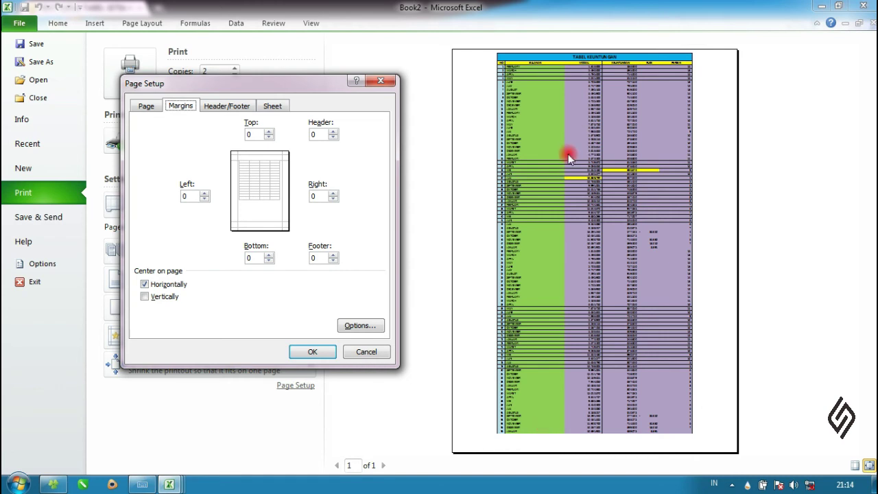
{"action": "left_click", "coordinate": [304, 352]}
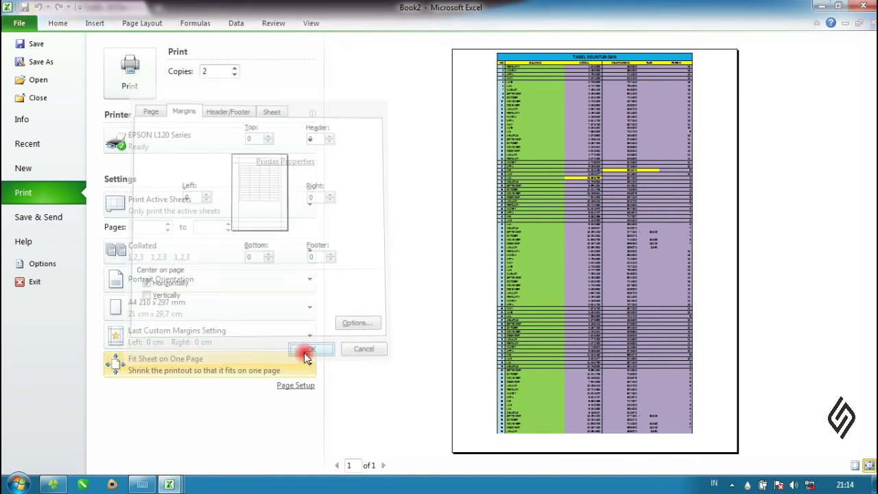
{"action": "left_click", "coordinate": [292, 385]}
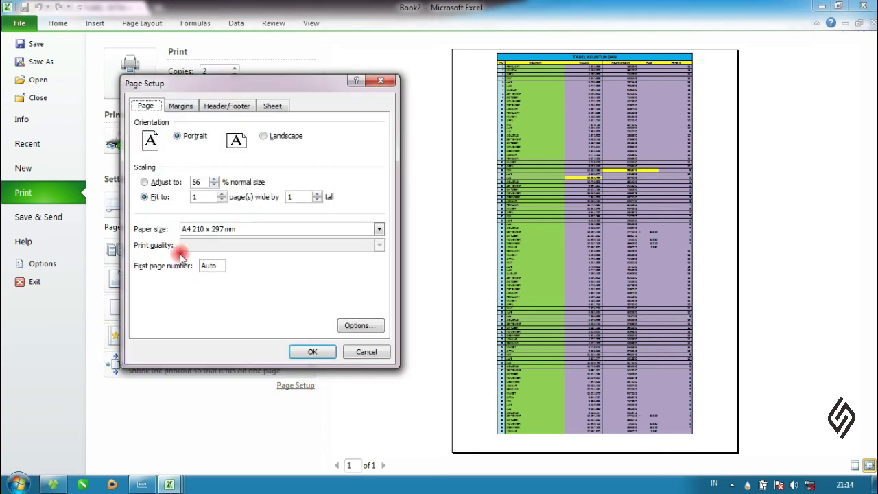
{"action": "left_click", "coordinate": [192, 106]}
{"action": "left_click", "coordinate": [171, 296]}
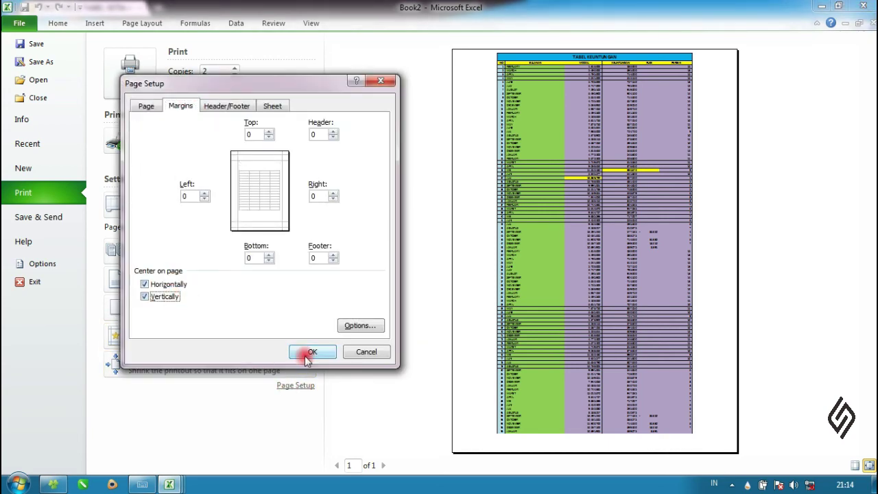
{"action": "left_click", "coordinate": [312, 351]}
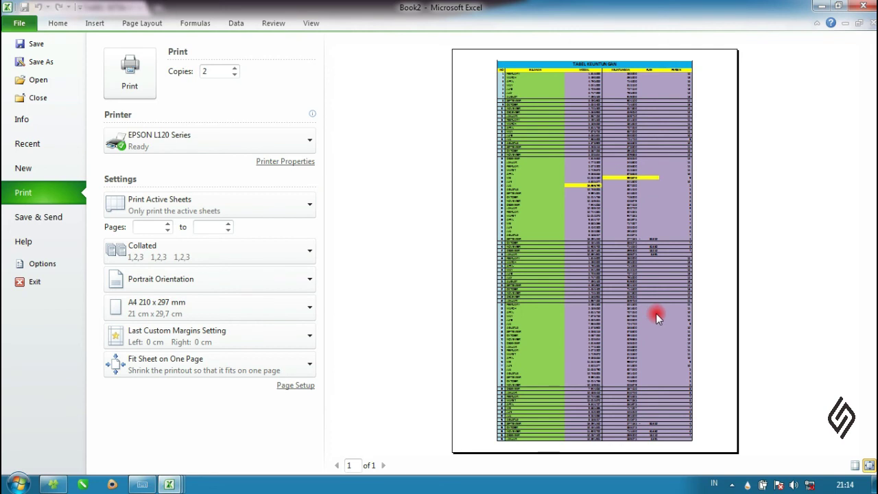